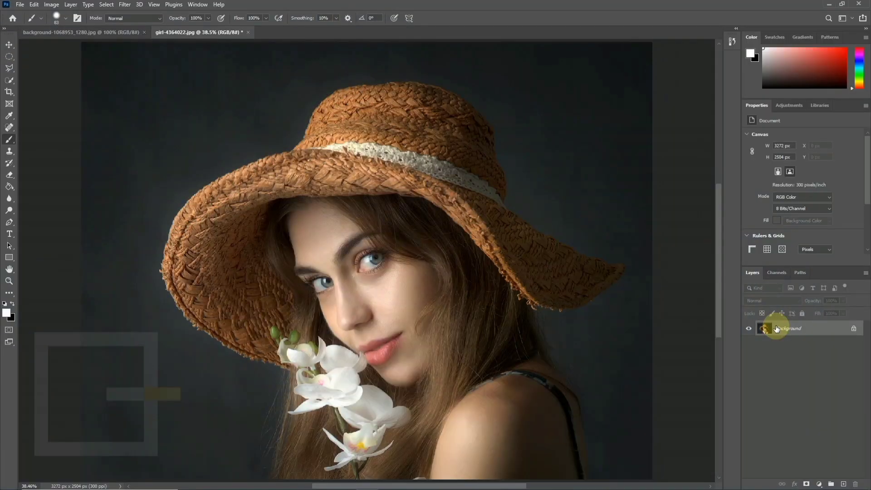
Duplicate the Background photo layer and switch to the Brush tool.
left_click_drag(836, 415, 843, 483)
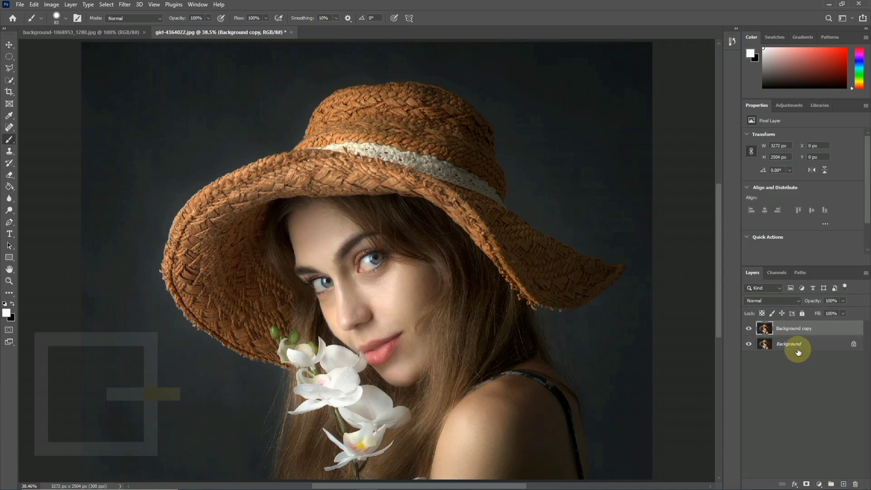
right_click(7, 141)
left_click(55, 146)
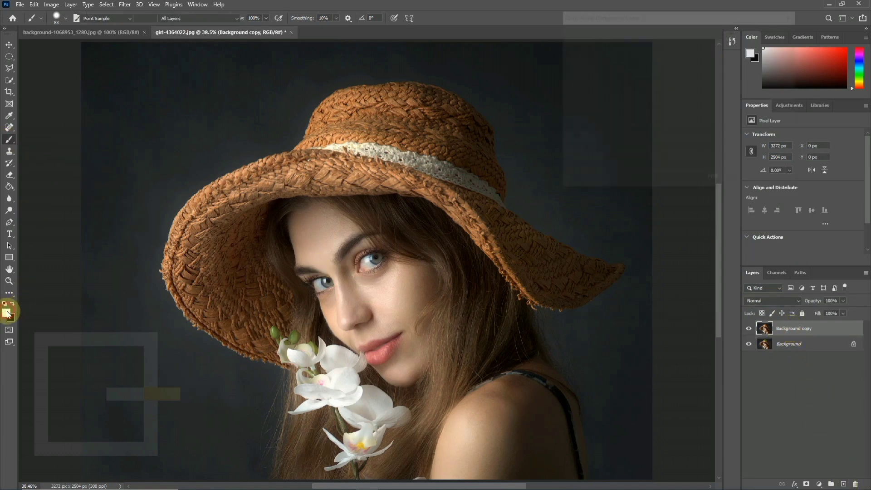
left_click(7, 312)
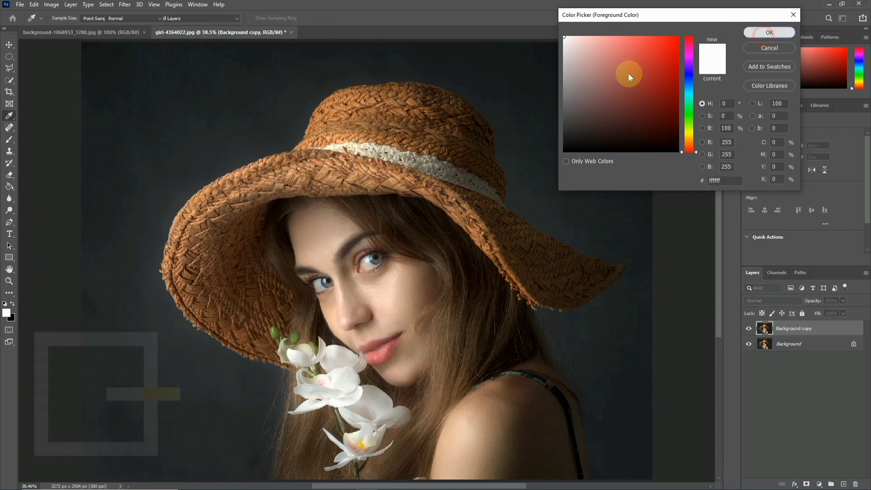
key("Return")
Set the brush size to 60 px and add an empty Layer 1 above the copy.
right_click(409, 177)
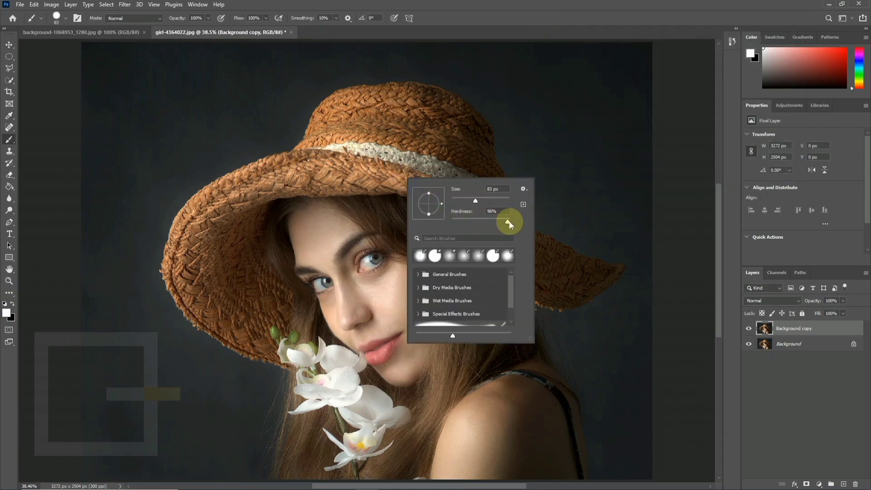
double_click(483, 189)
type("60")
key("Return")
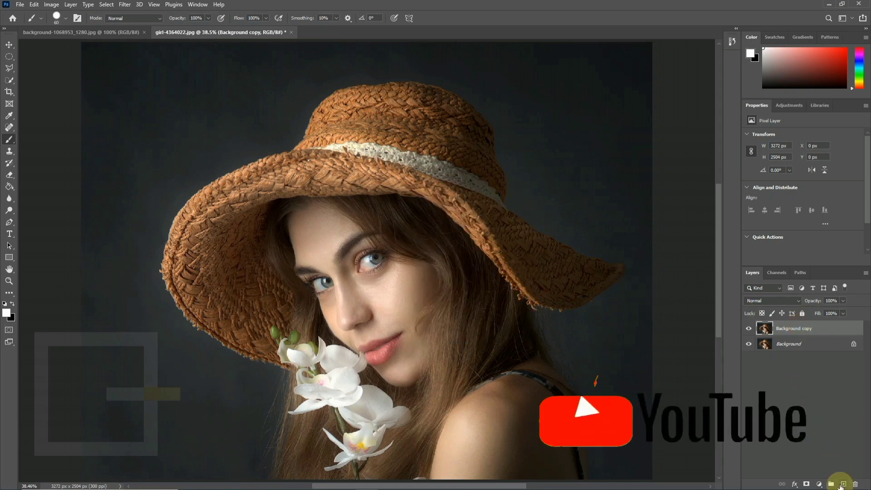
left_click(842, 484)
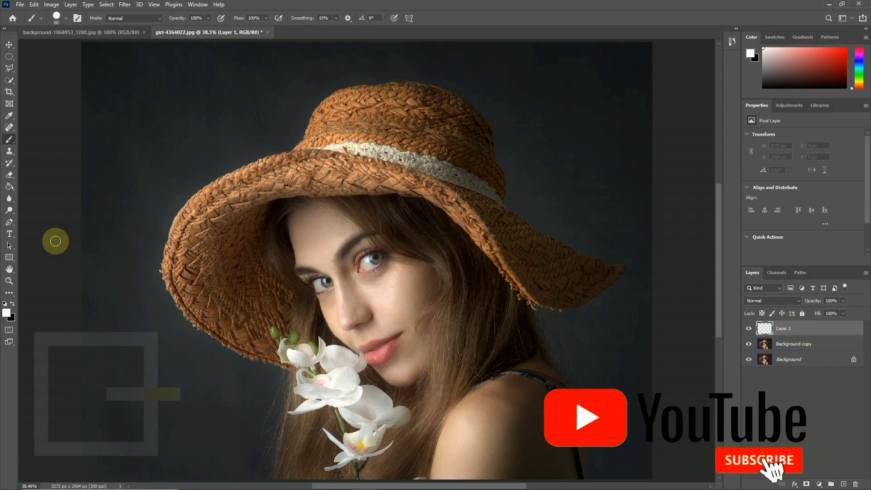
right_click(9, 222)
With the Pen tool, trace the hat brim's lower and left edges up to the crown.
left_click(38, 223)
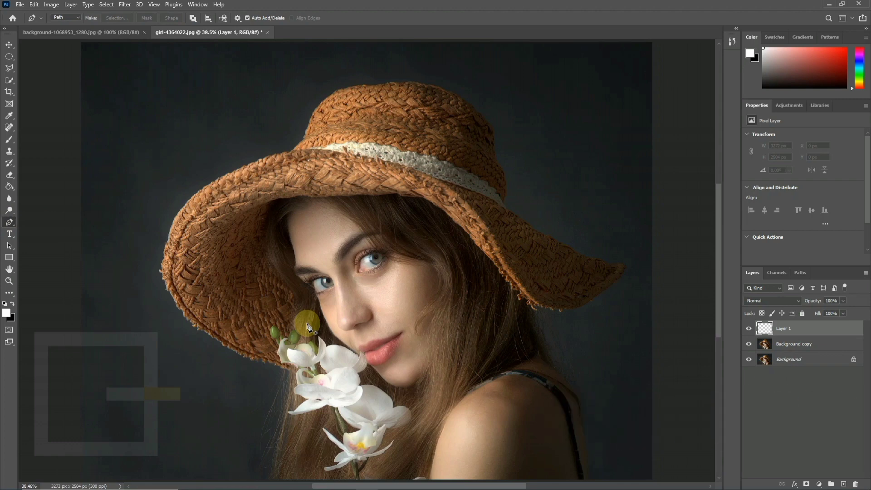
scroll(291, 373, "up", 5)
left_click(291, 367)
left_click_drag(64, 271, 25, 229)
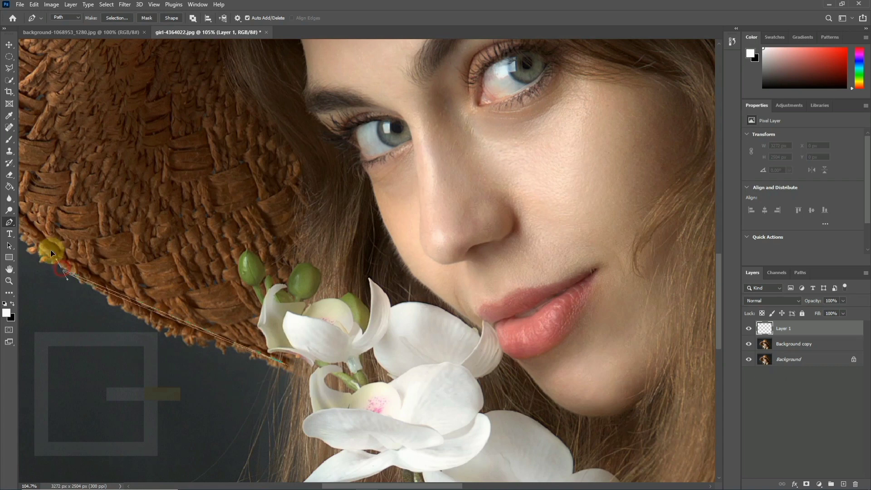
scroll(72, 278, "up", 1)
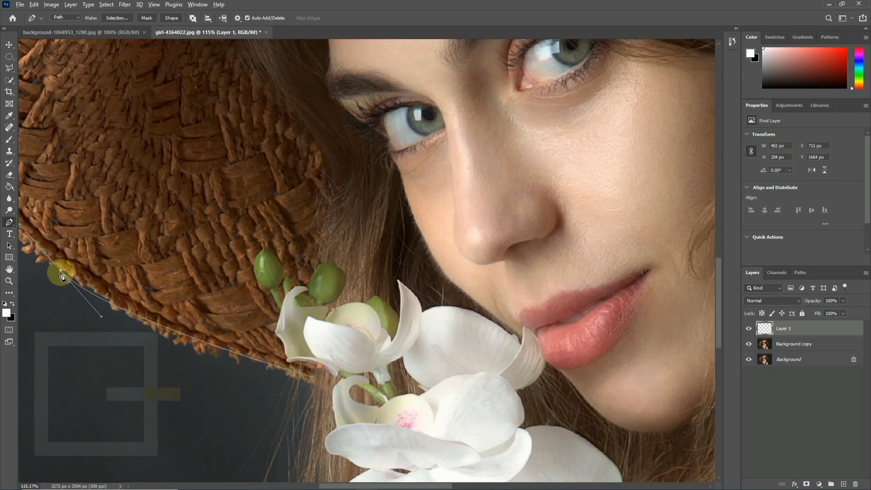
left_click_drag(85, 251, 305, 335)
mouse_move(159, 111)
left_mouse_down()
mouse_move(235, 44)
mouse_move(163, 72)
left_mouse_up()
scroll(168, 267, "up", 2)
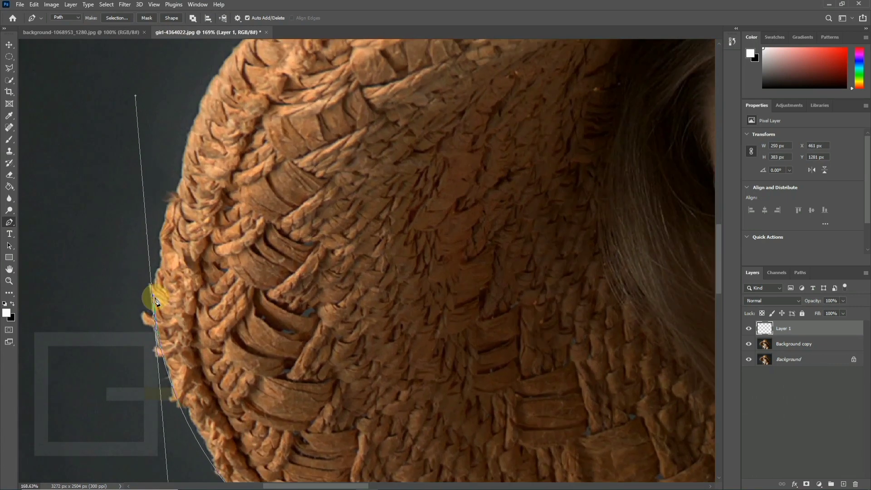
scroll(151, 291, "down", 2)
left_click_drag(271, 109, 316, 76)
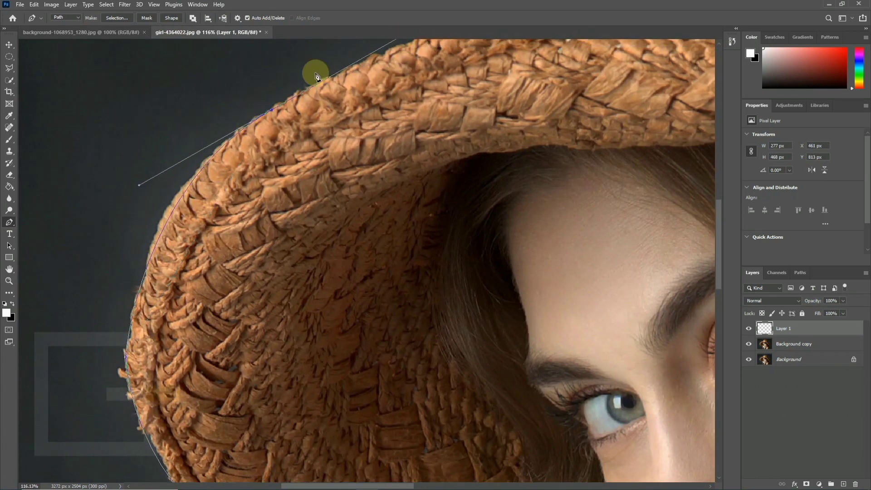
scroll(316, 76, "up", 1)
left_click_drag(330, 152, 389, 146)
Continue the pen path over the crown's top and down the right brim to its tip.
scroll(437, 171, "up", 3)
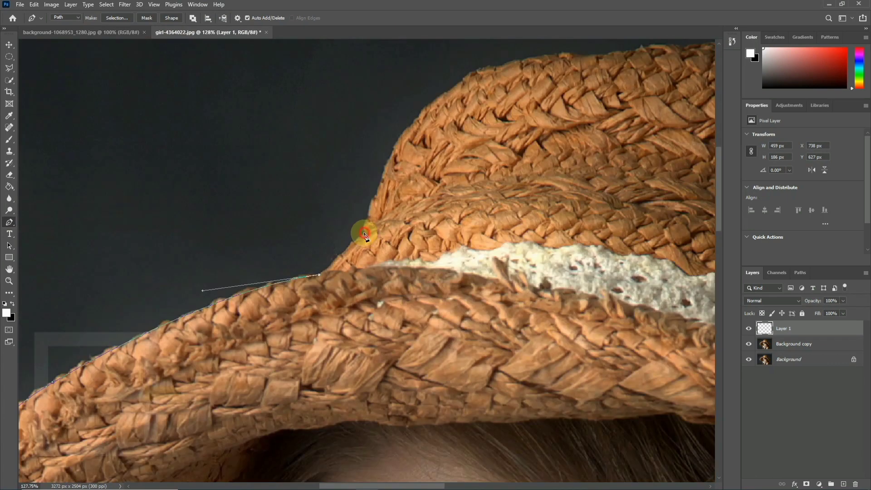
left_click(364, 234)
left_click(399, 165)
scroll(398, 165, "down", 2)
left_click(490, 142)
left_click(398, 171)
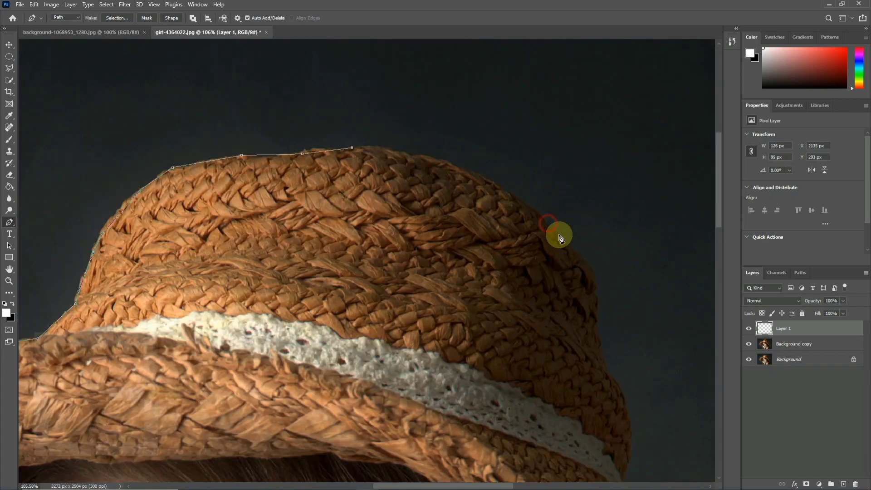
scroll(560, 238, "down", 2)
left_click(515, 249)
scroll(436, 236, "down", 2)
left_click(389, 231)
scroll(389, 232, "down", 2)
left_click_drag(532, 331, 602, 349)
scroll(599, 358, "up", 2)
scroll(519, 326, "up", 4)
left_click(519, 327, "alt")
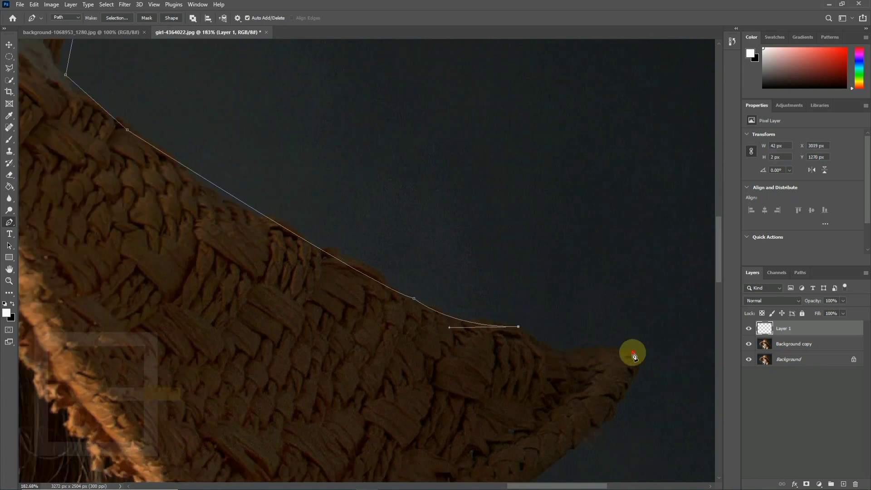
Finish the path along the brim's underside, closing it around the whole hat.
scroll(634, 355, "down", 3)
left_click(603, 291)
left_click(505, 399)
scroll(567, 331, "up", 3)
left_click_drag(417, 361, 272, 365)
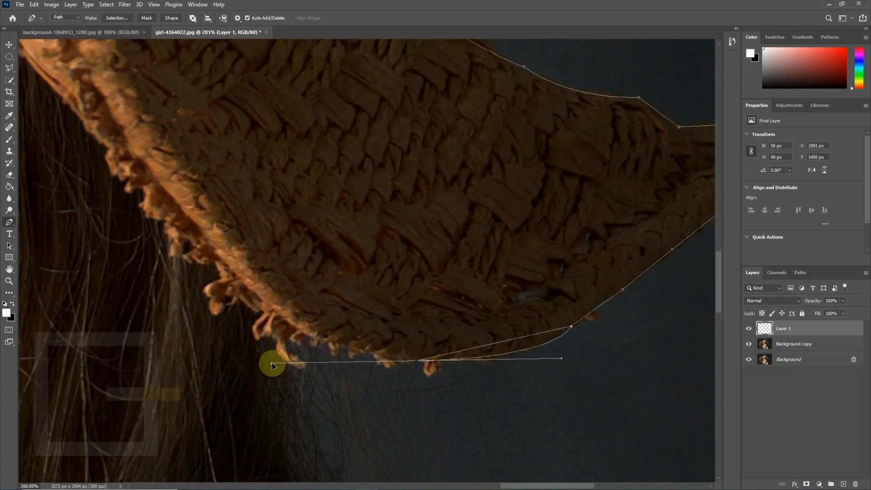
left_click(417, 360, "alt")
scroll(346, 305, "down", 1)
scroll(178, 142, "up", 3)
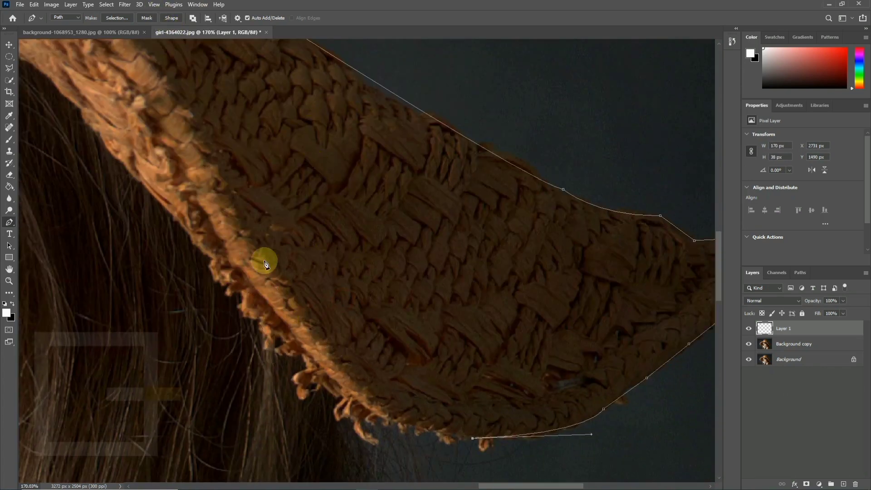
left_click_drag(234, 204, 334, 326)
left_click_drag(278, 301, 523, 397)
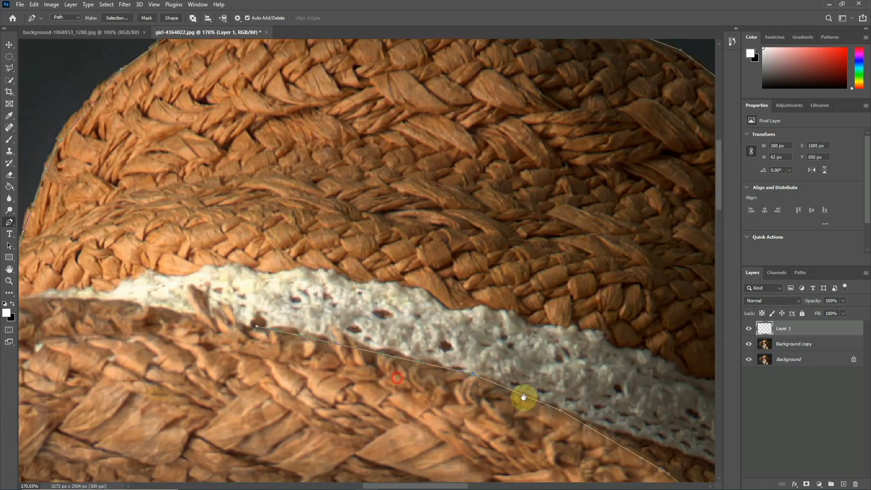
scroll(194, 327, "down", 3)
scroll(275, 303, "down", 1)
scroll(136, 285, "up", 3)
scroll(148, 286, "up", 1)
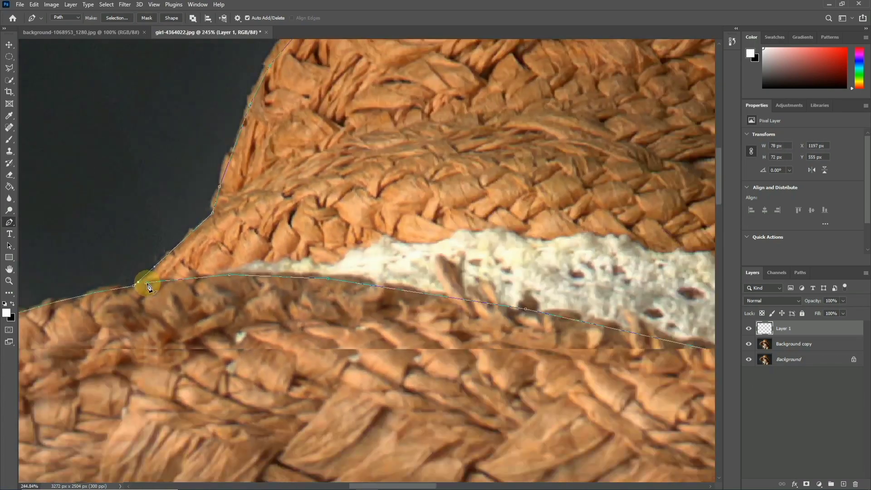
scroll(147, 286, "down", 10)
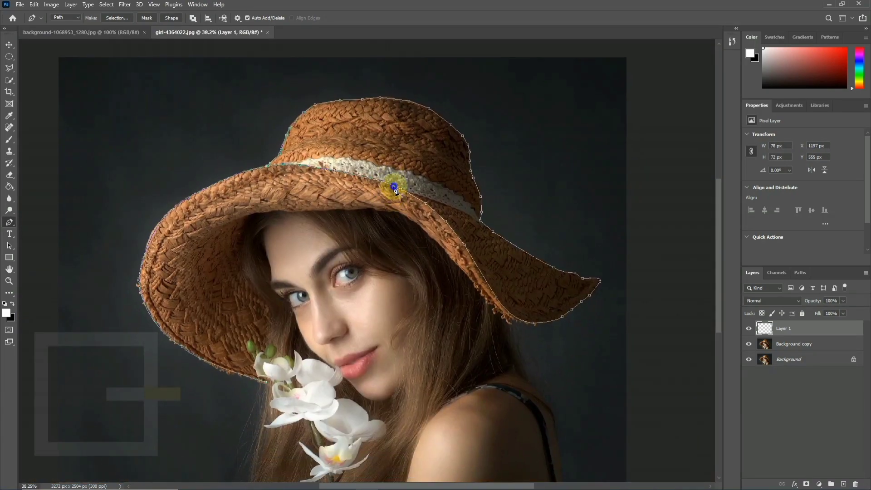
Stroke the hat path with the white brush on Layer 1.
right_click(395, 187)
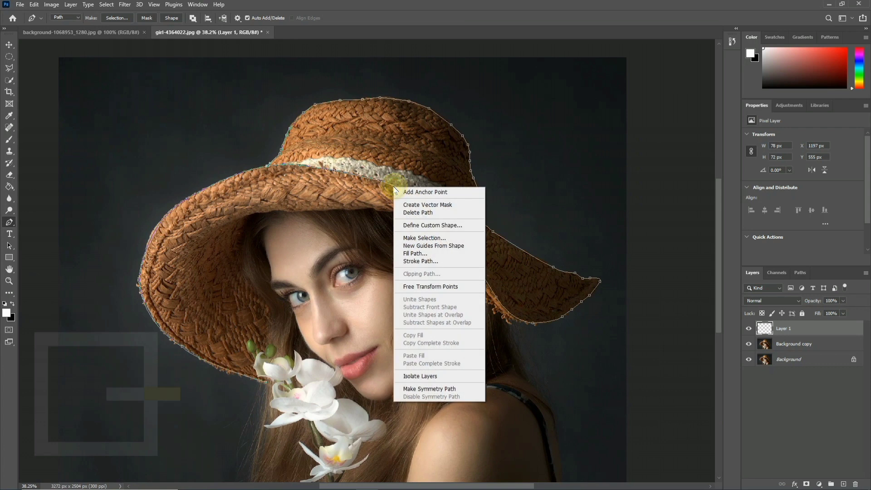
left_click(440, 261)
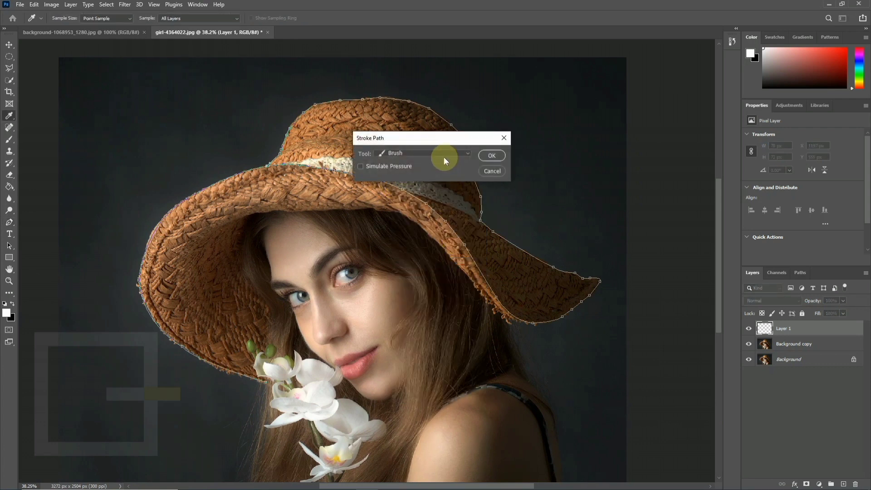
left_click(444, 154)
left_click(443, 164)
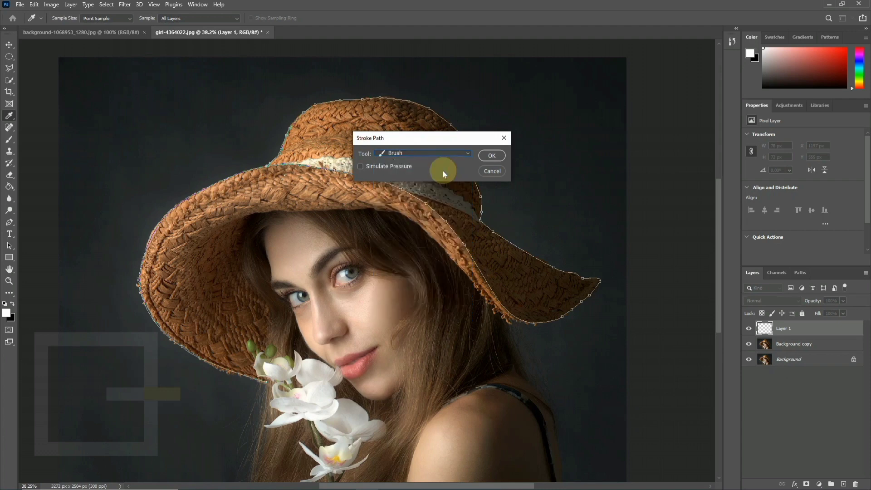
left_click(491, 156)
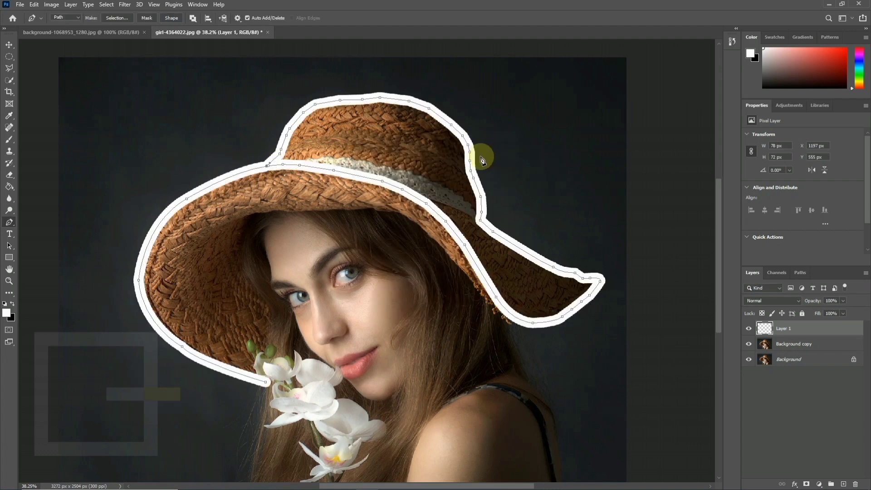
Delete the hat path, leaving only the white outline stroke.
right_click(431, 188)
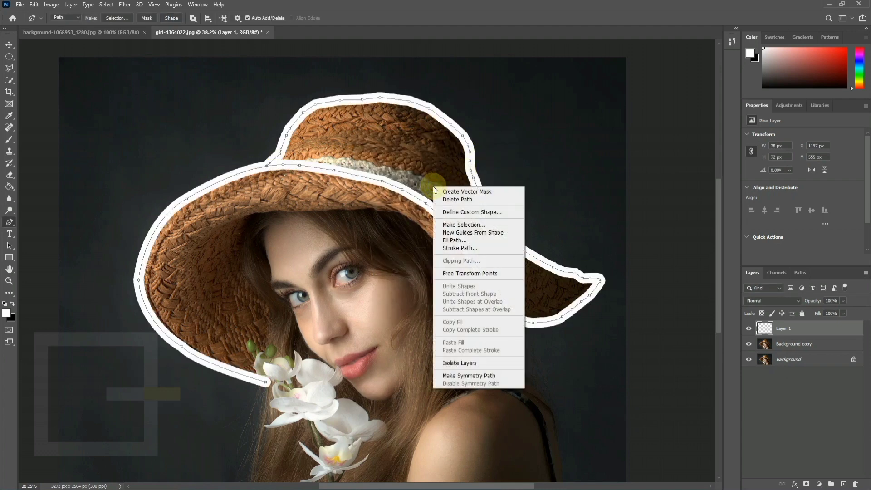
left_click(459, 200)
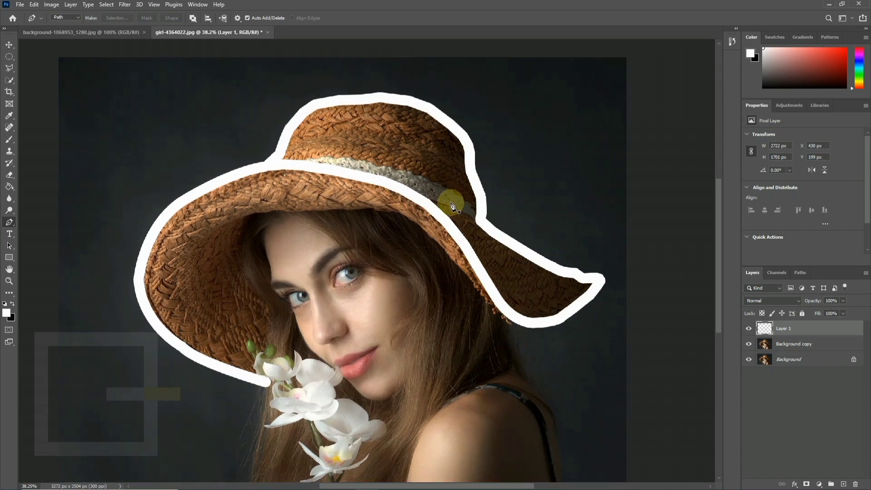
right_click(764, 328)
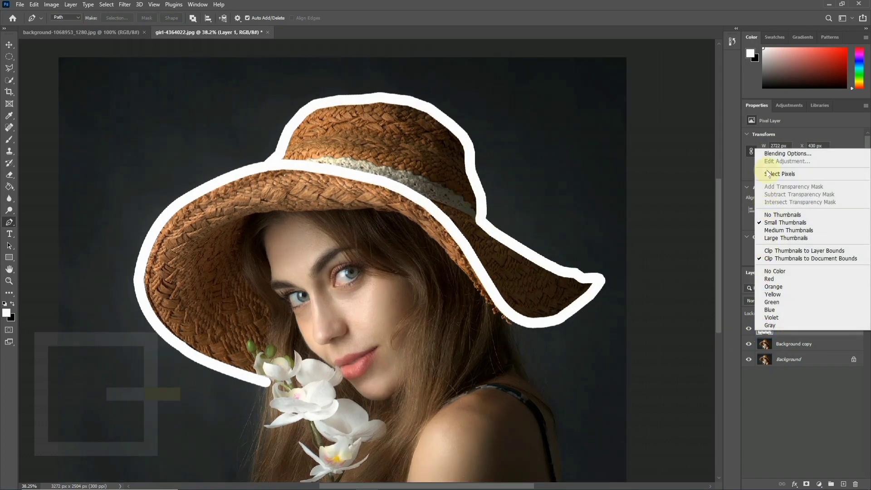
Give Layer 1 a pink Outer Glow shrunk to size 150, plus an Inner Glow.
left_click(766, 155)
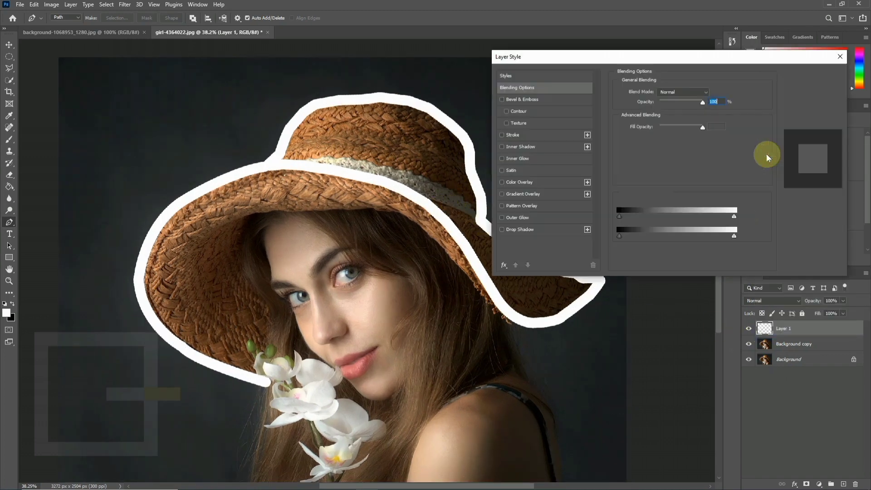
left_click(509, 220)
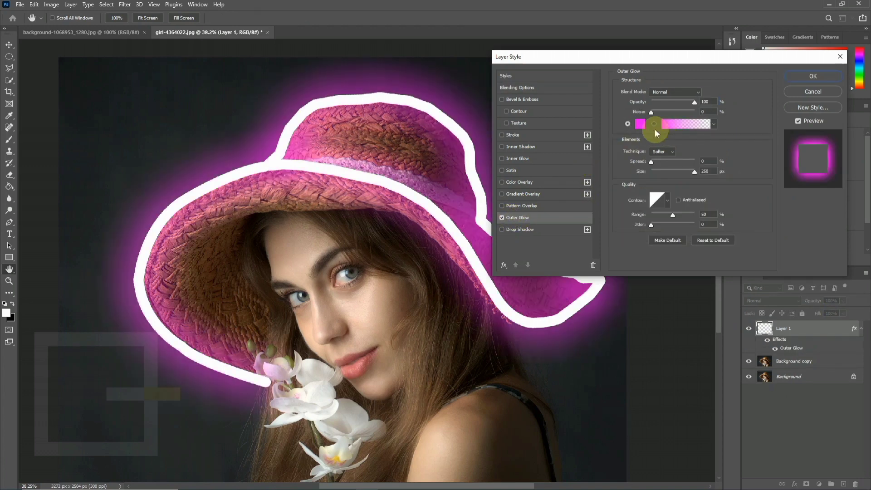
left_click_drag(695, 173, 676, 173)
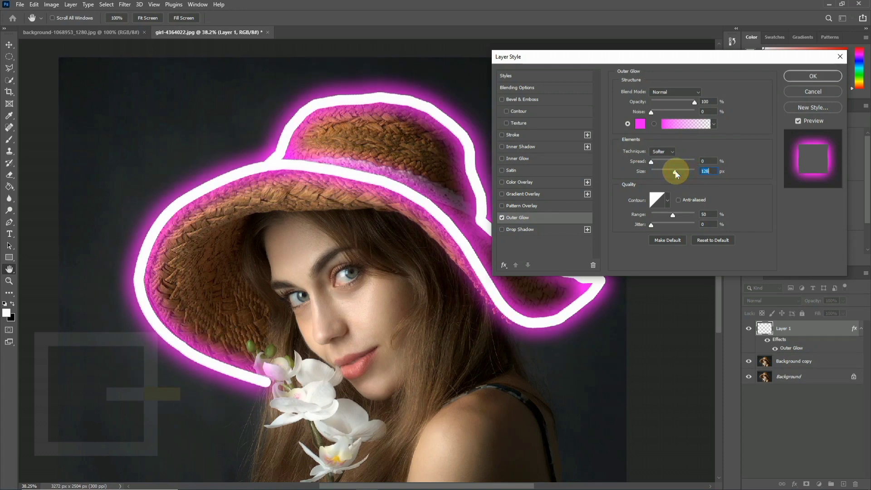
left_click(523, 158)
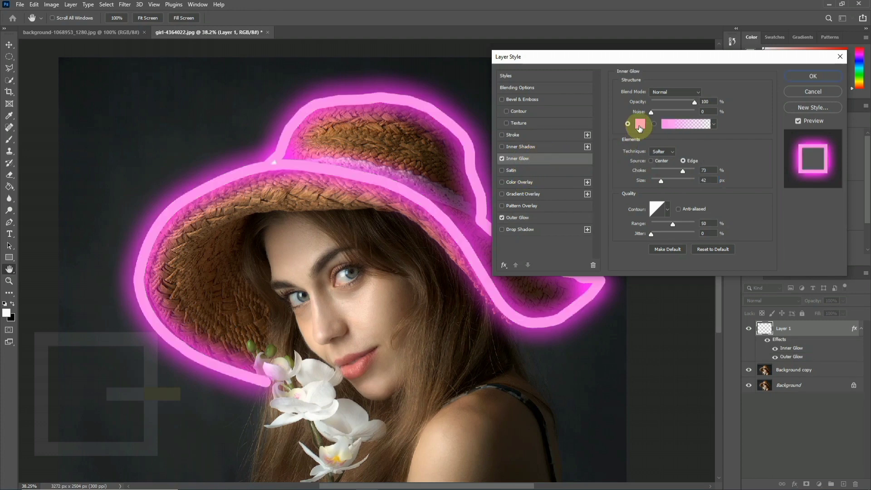
Set the Inner Glow colour to off-white f3f3f3.
left_click(640, 129)
left_click_drag(581, 90, 557, 21)
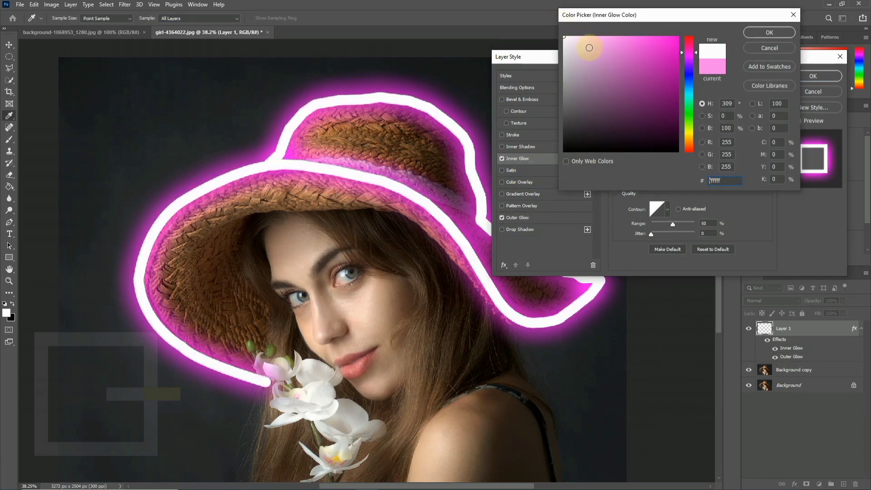
left_click(564, 41)
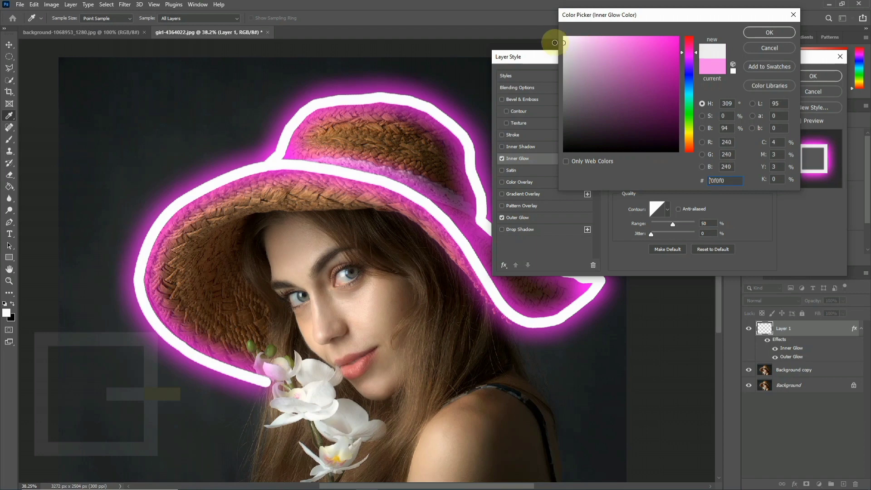
left_click(756, 32)
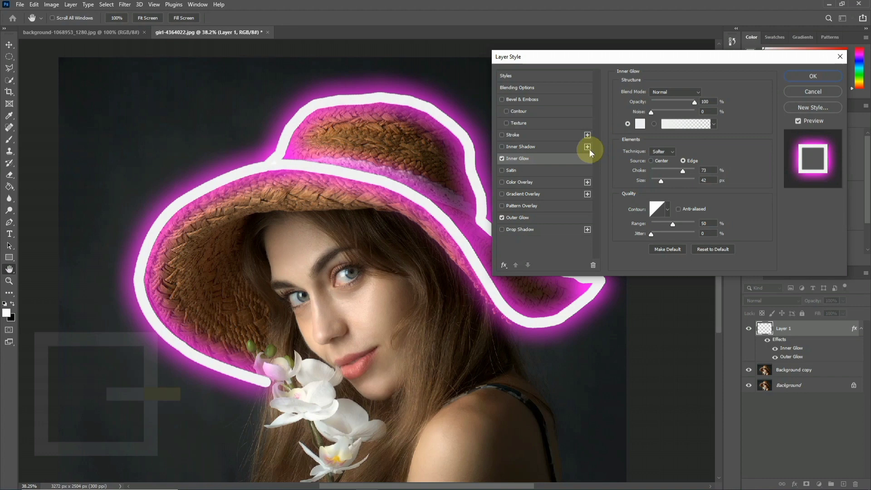
Add a bright pink f83bff Inner Shadow and apply the layer styles.
left_click(526, 147)
left_click(708, 96)
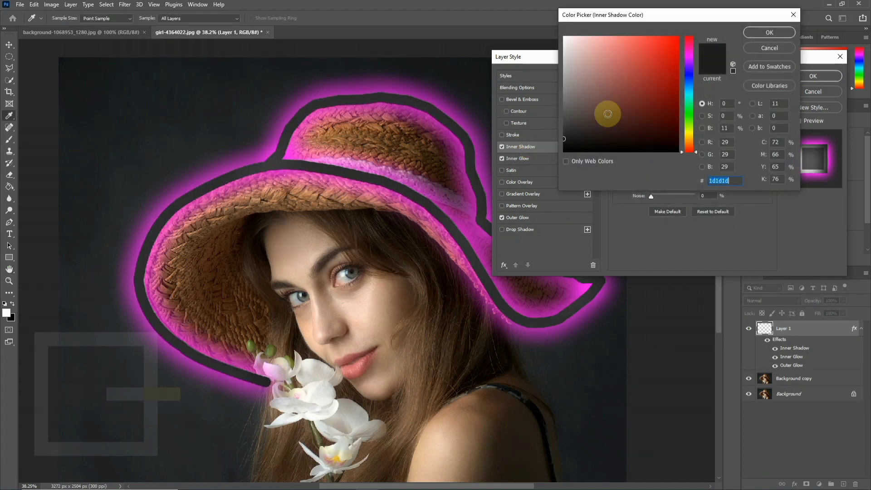
left_click_drag(607, 113, 660, 36)
left_click(768, 32)
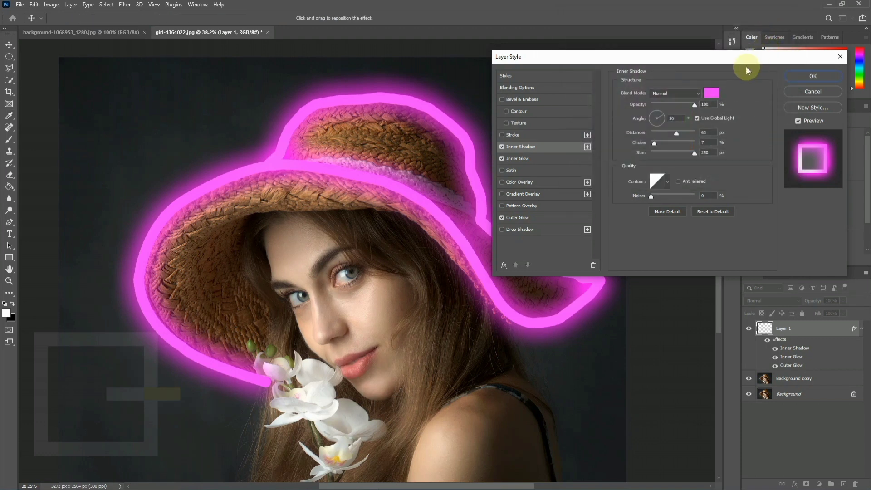
left_click(805, 76)
key("p")
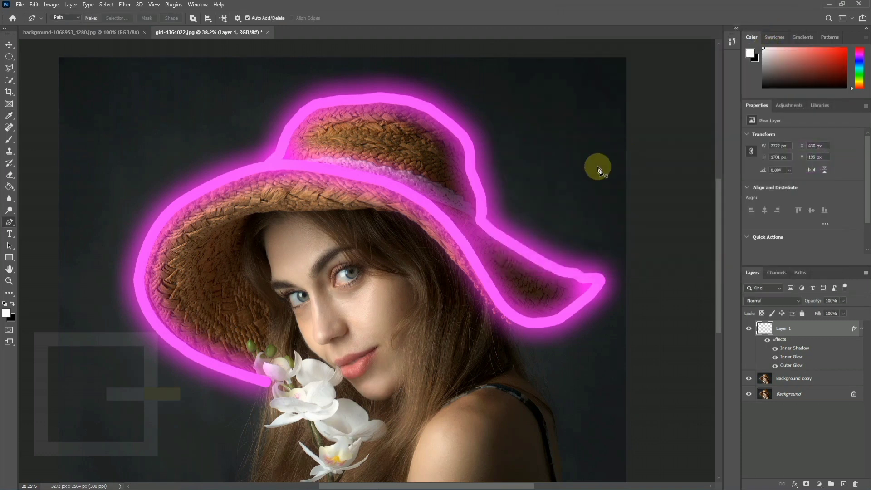
scroll(598, 170, "down", 2)
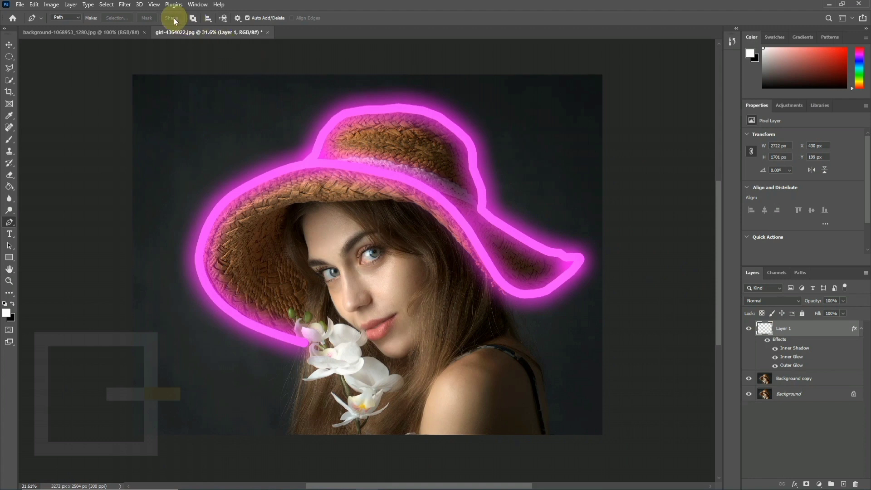
Apply a Gaussian Blur of about 8.6 pixels radius to the neon hat outline.
left_click(124, 5)
mouse_move(136, 121)
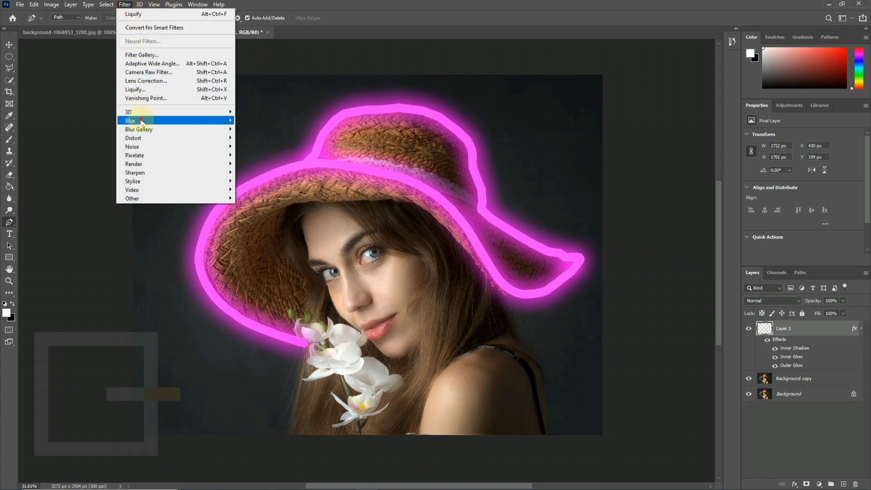
left_click(260, 154)
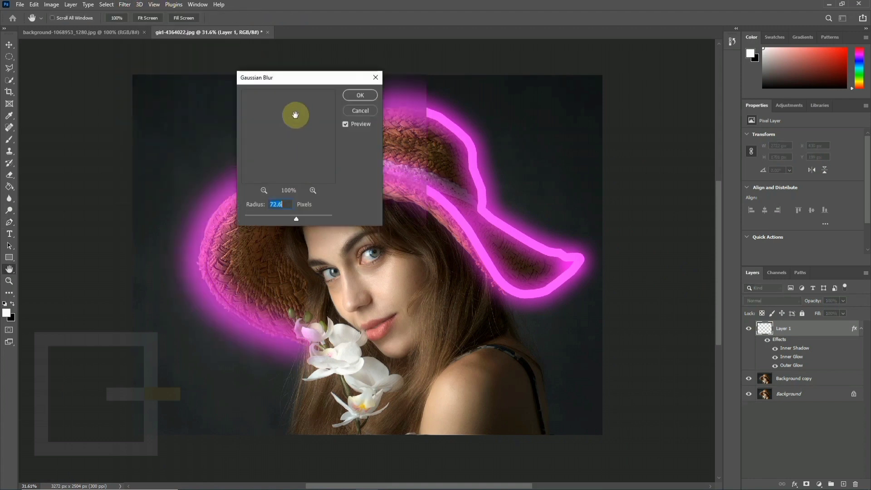
left_click_drag(310, 76, 569, 73)
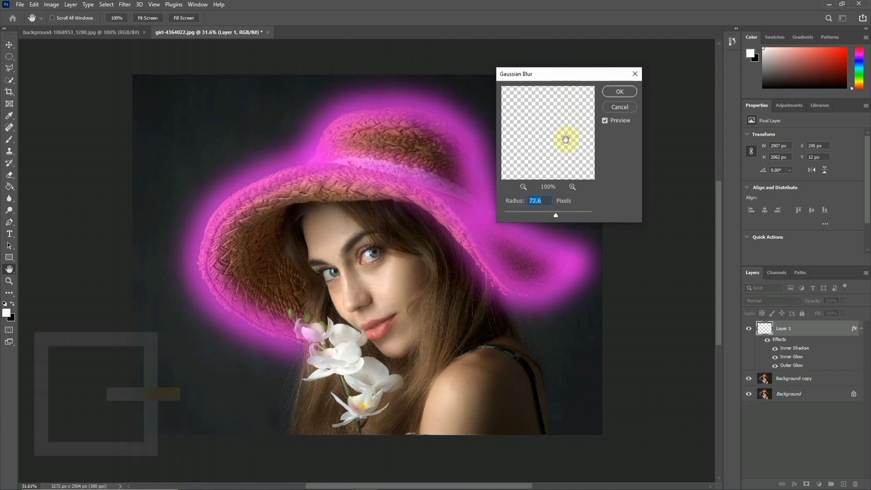
left_click_drag(541, 211, 535, 215)
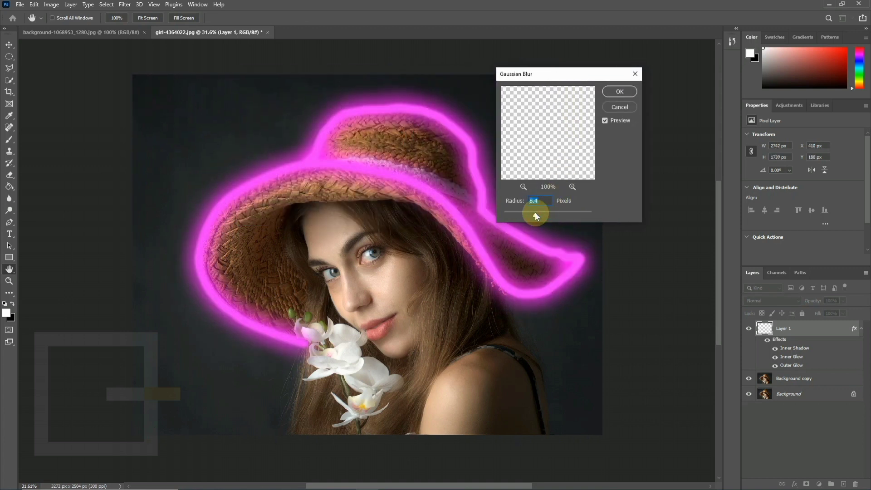
left_click(622, 92)
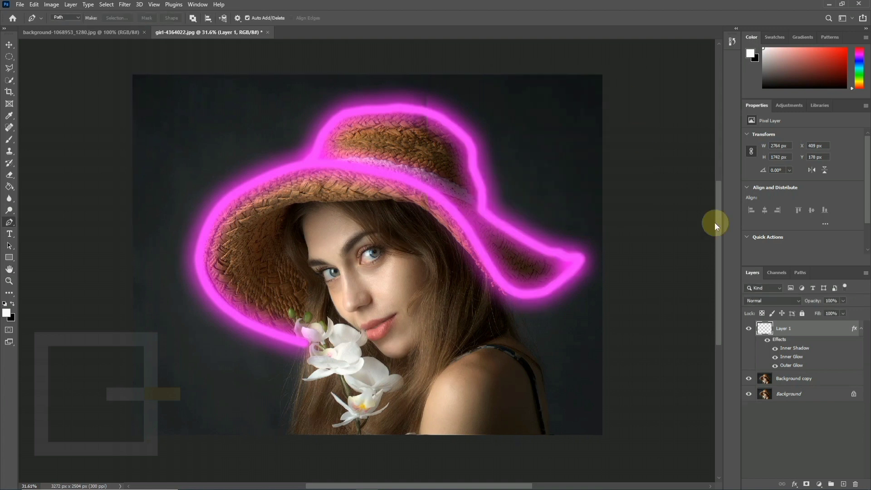
Add a Color Lookup adjustment using Moonlight.3DL above the Background copy layer.
left_click(801, 383)
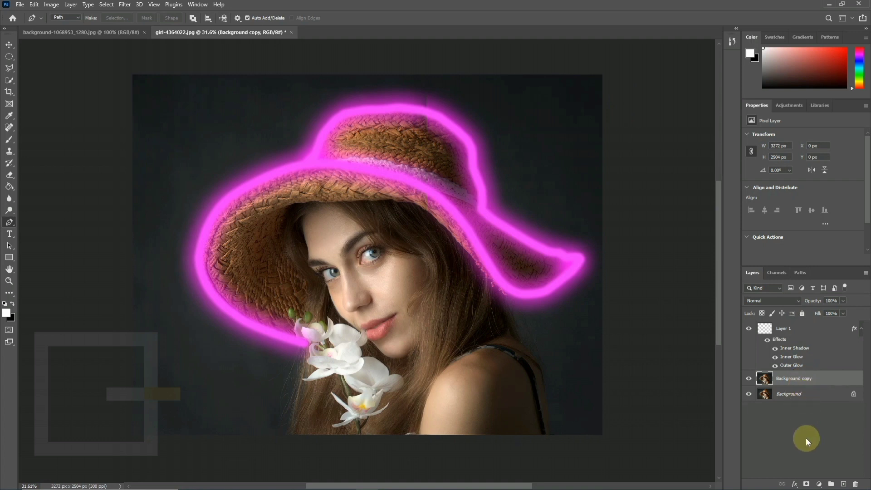
left_click(819, 484)
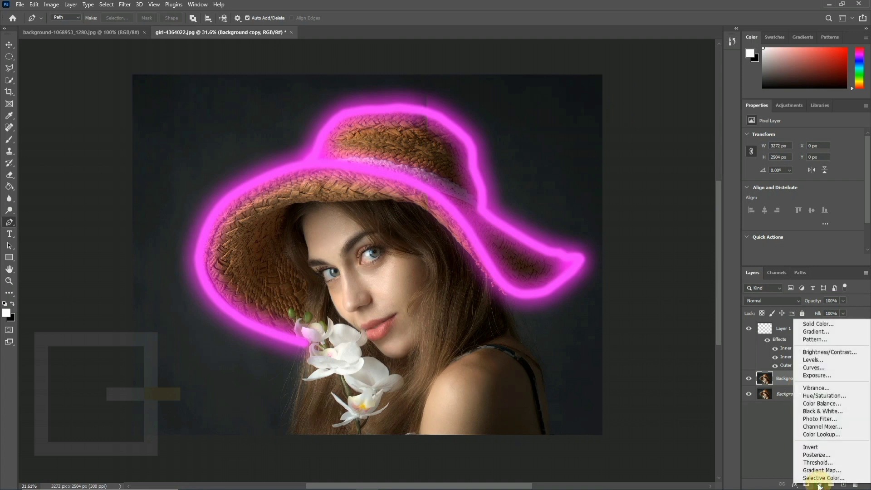
left_click(813, 436)
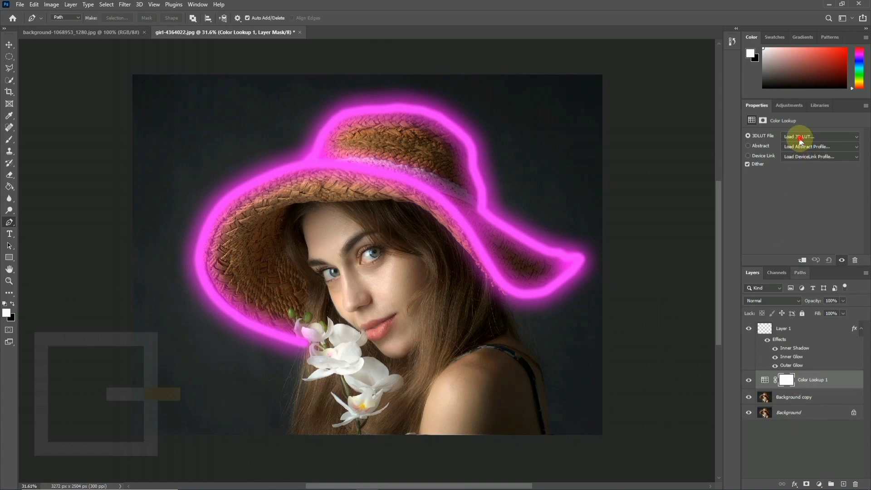
left_click(801, 137)
left_click(800, 363)
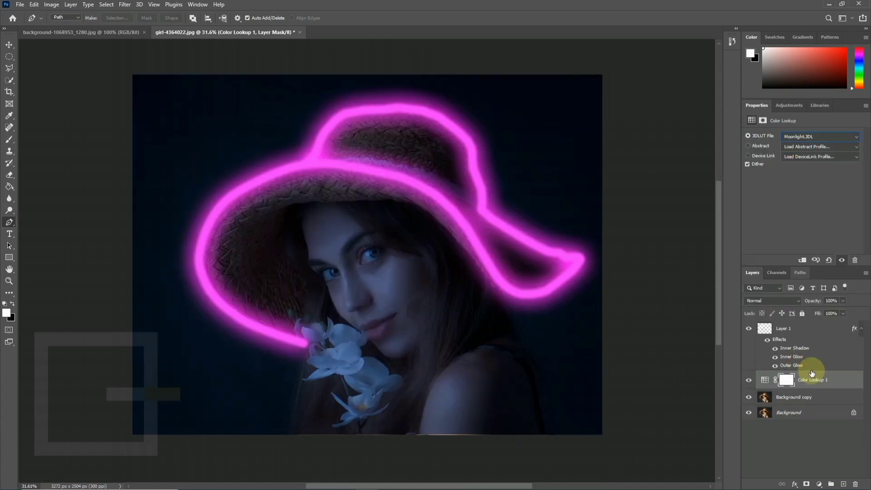
Create an empty Layer 2 and move it to the top of the stack.
left_click(812, 397)
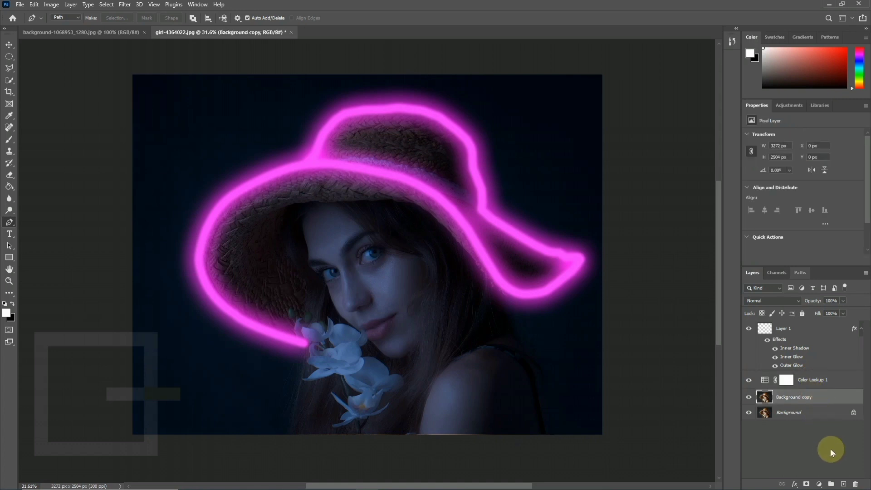
left_click(842, 484)
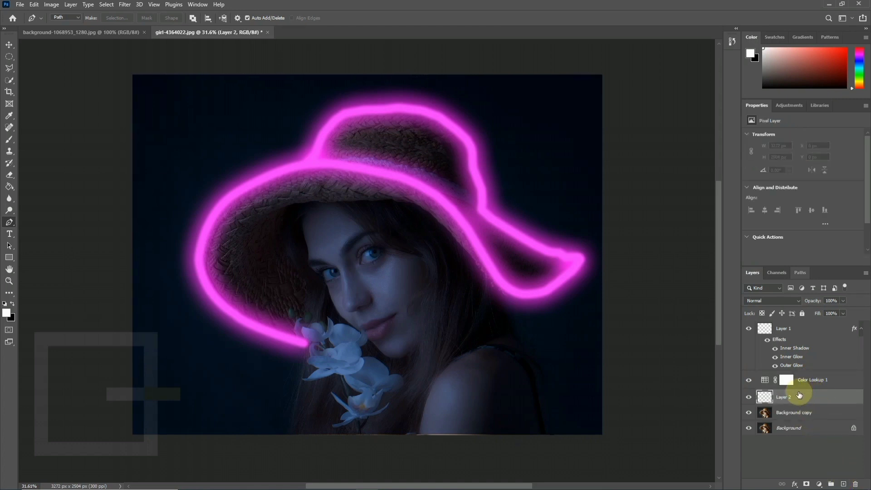
left_click_drag(799, 397, 790, 328)
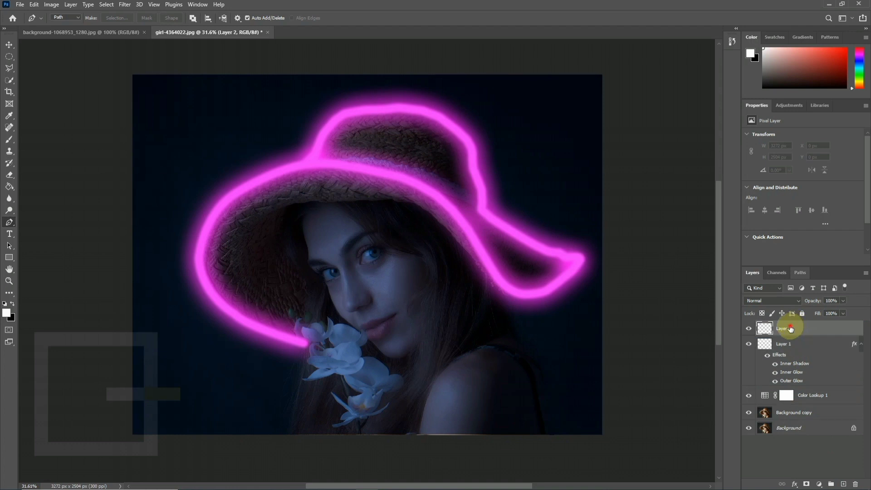
Select the regular Brush tool with magenta f834ff as the foreground colour.
left_click(11, 140)
right_click(12, 142)
left_click(34, 137)
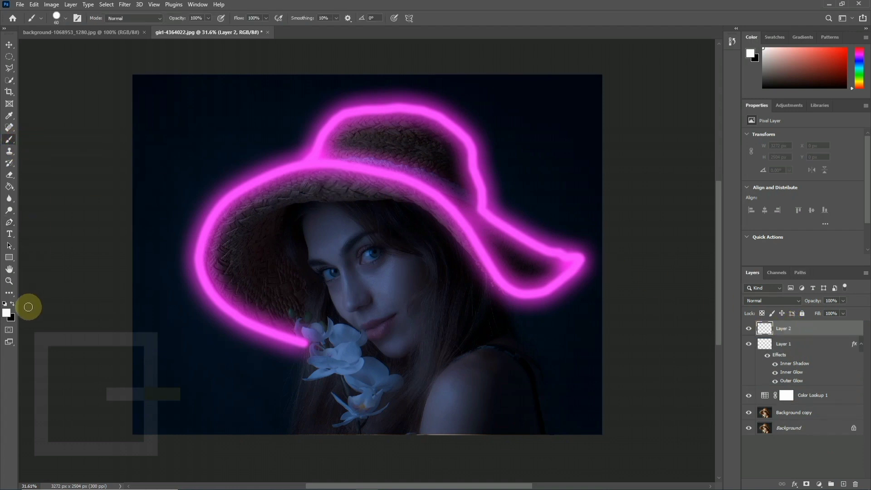
left_click(8, 312)
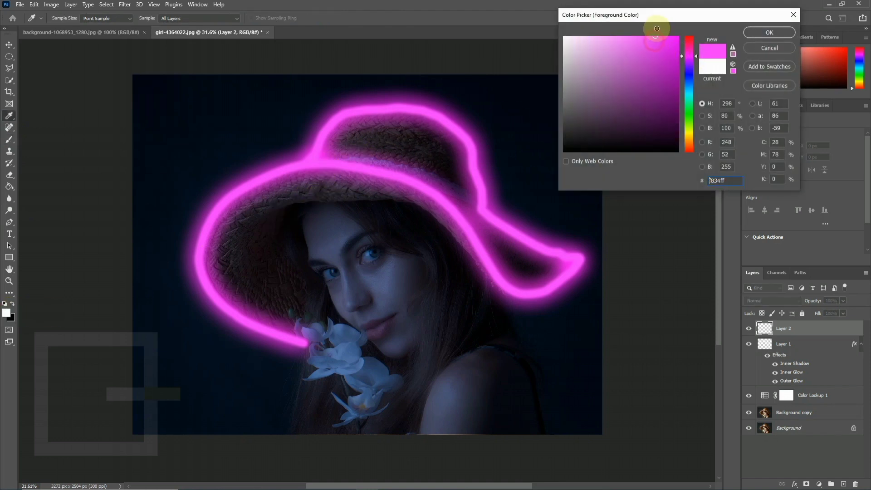
left_click_drag(656, 28, 645, 22)
left_click(778, 33)
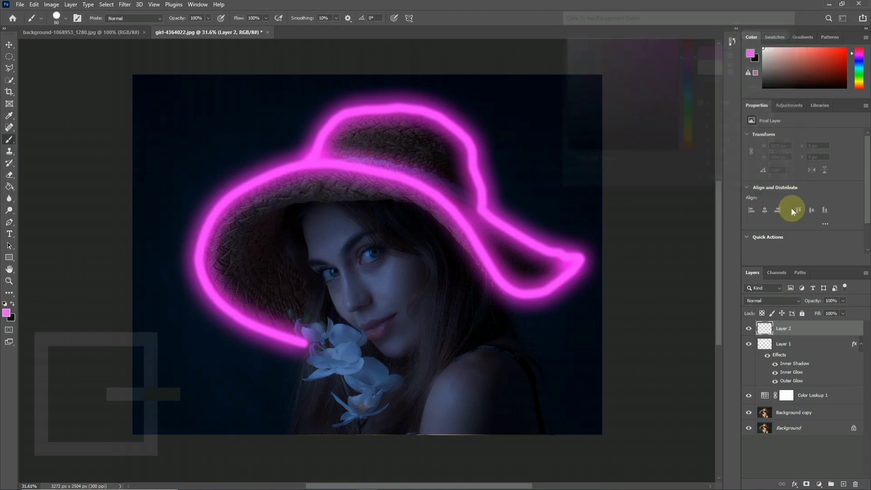
Set Layer 2's blend mode to Overlay and the brush opacity to 60%.
left_click(774, 299)
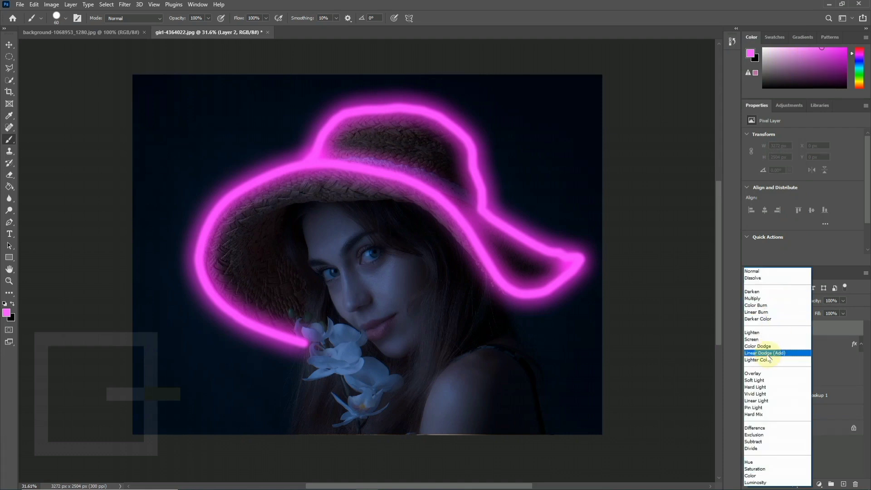
left_click(771, 373)
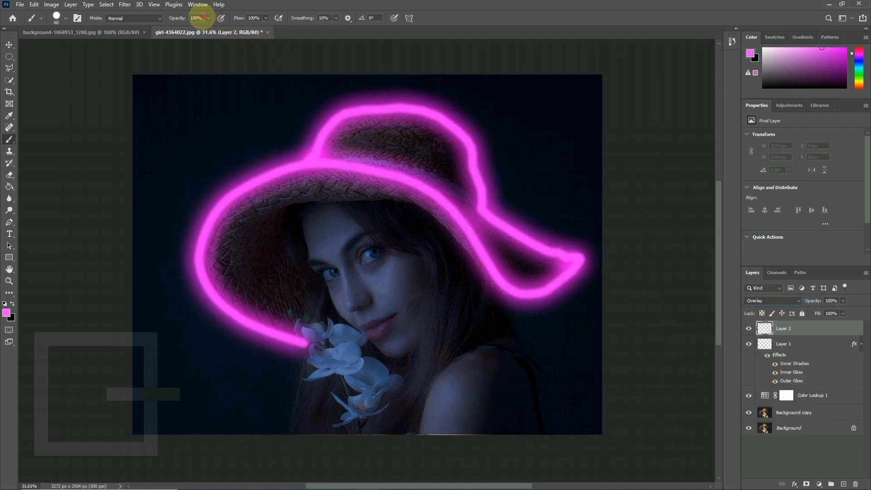
left_click(199, 17)
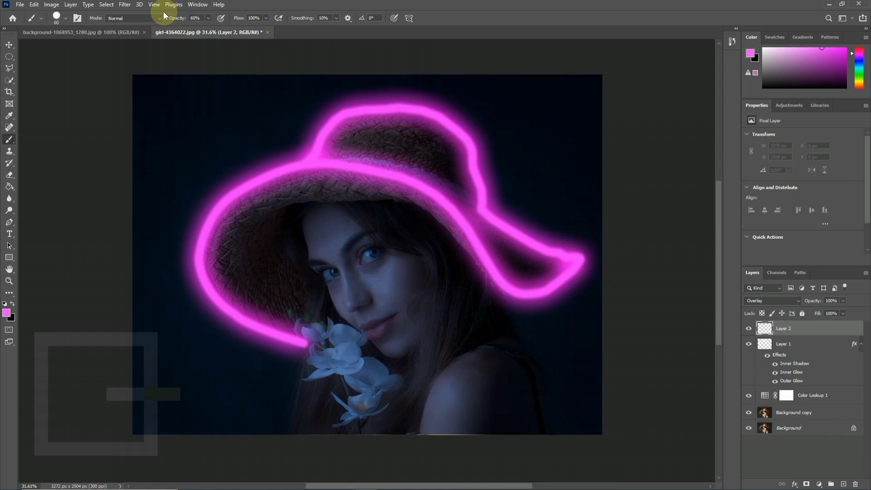
Paint pink light over the woman's shoulder with a 500 px soft brush.
right_click(342, 271)
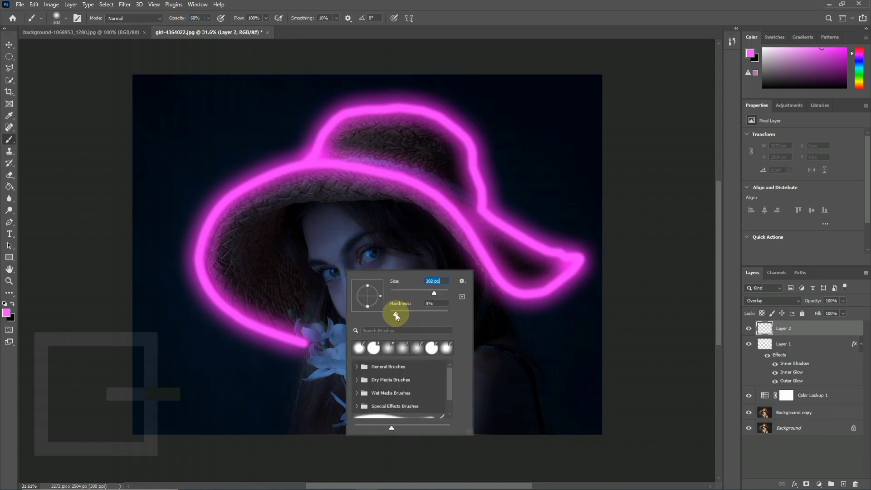
key("Return")
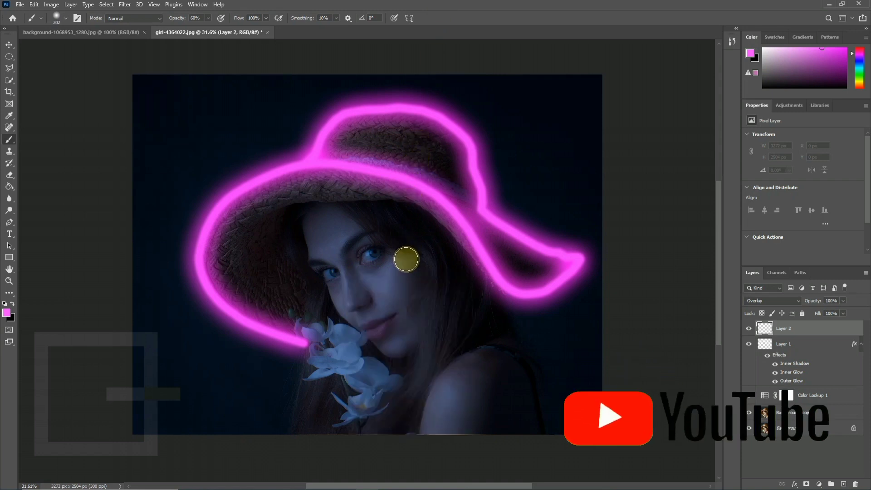
key("bracketright")
key("bracketright")
key("bracketright")
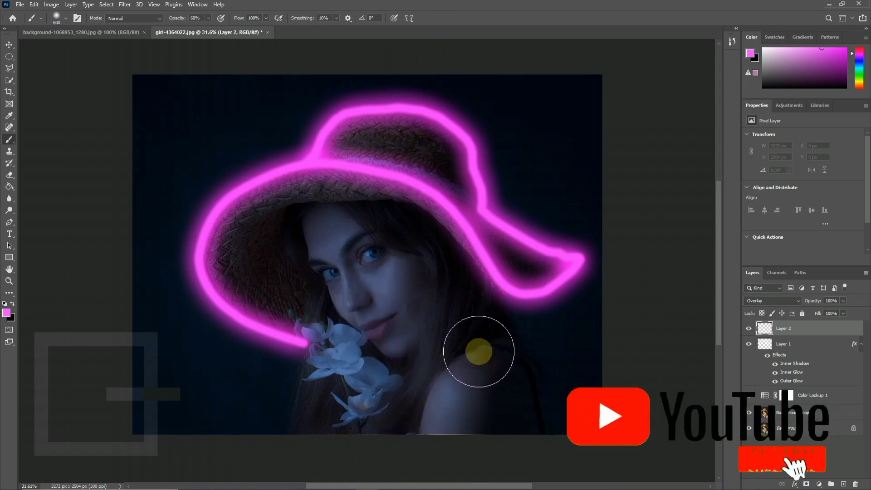
key("bracketleft")
mouse_move(480, 356)
left_mouse_down()
mouse_move(443, 416)
mouse_move(452, 389)
left_mouse_up()
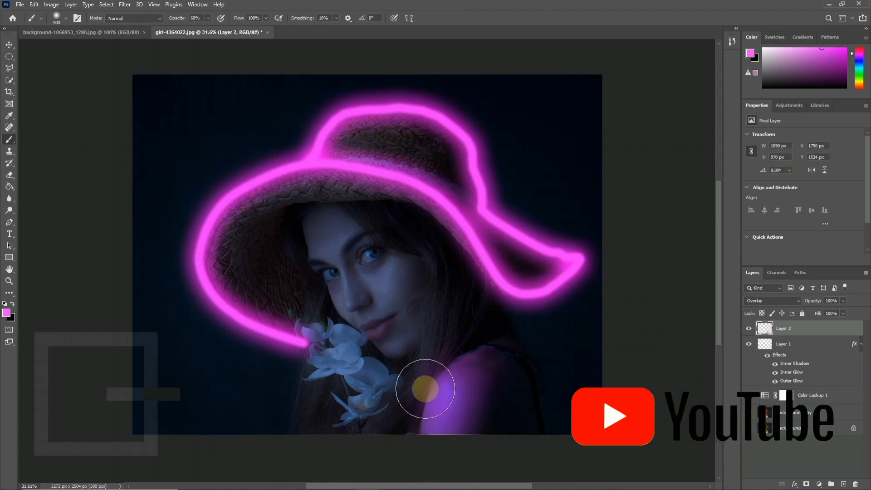
With a 150 px brush, paint pink light on the forehead, nose and cheek.
scroll(363, 309, "up", 1)
scroll(370, 307, "up", 1)
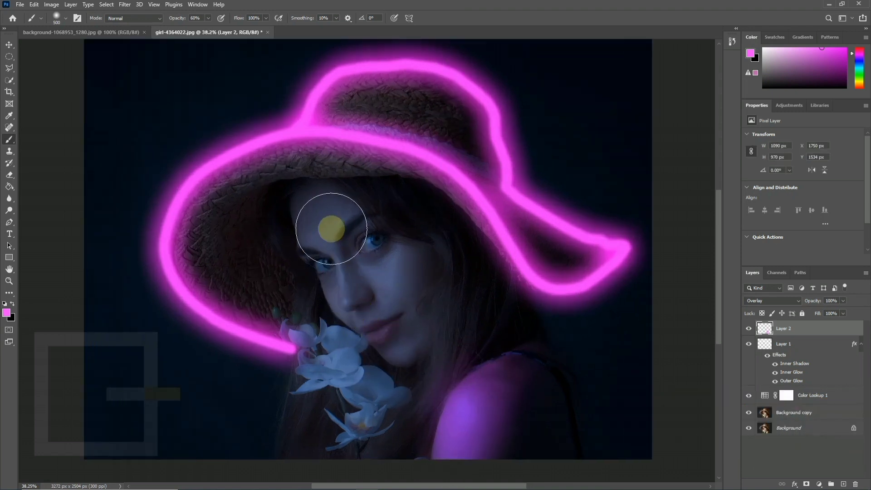
key("bracketleft")
key("bracketleft")
key("bracketleft")
scroll(337, 223, "up", 4)
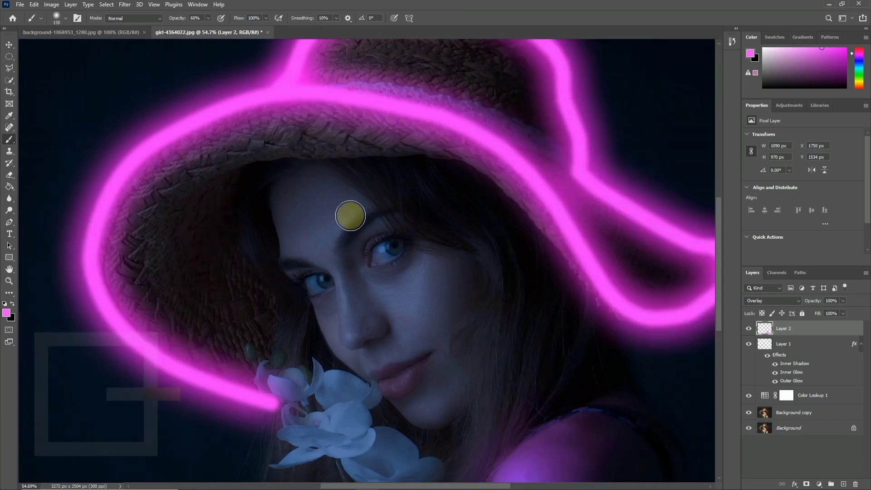
left_click_drag(346, 217, 333, 236)
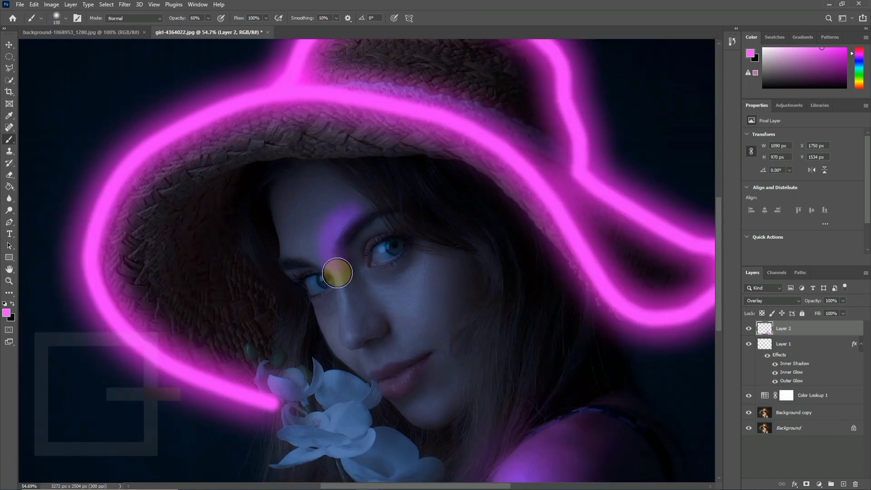
left_click_drag(337, 273, 350, 334)
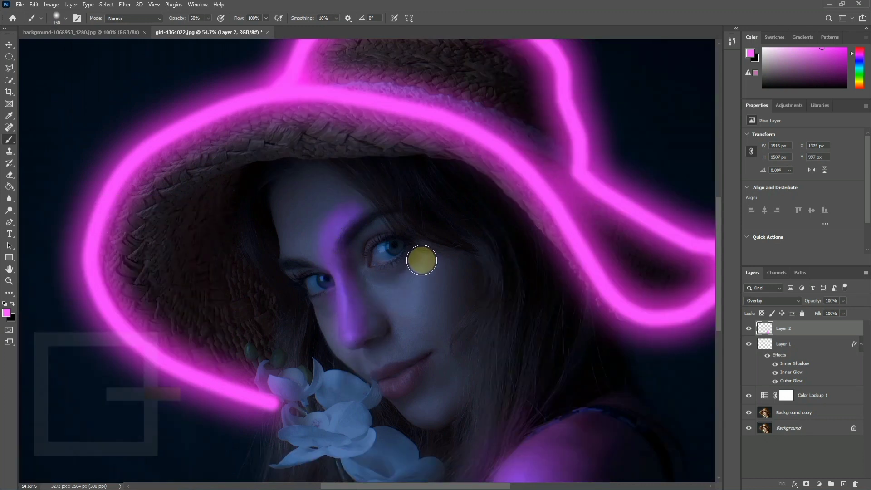
mouse_move(422, 260)
left_mouse_down()
mouse_move(385, 289)
mouse_move(420, 286)
mouse_move(394, 301)
left_mouse_up()
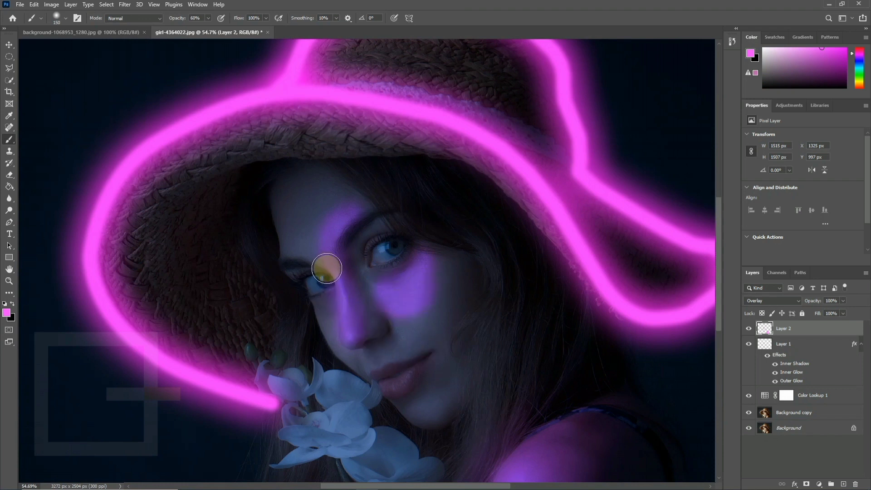
Tint the orchids pink and add a final stroke with a 300 px brush.
scroll(349, 254, "down", 2)
scroll(349, 254, "down", 1)
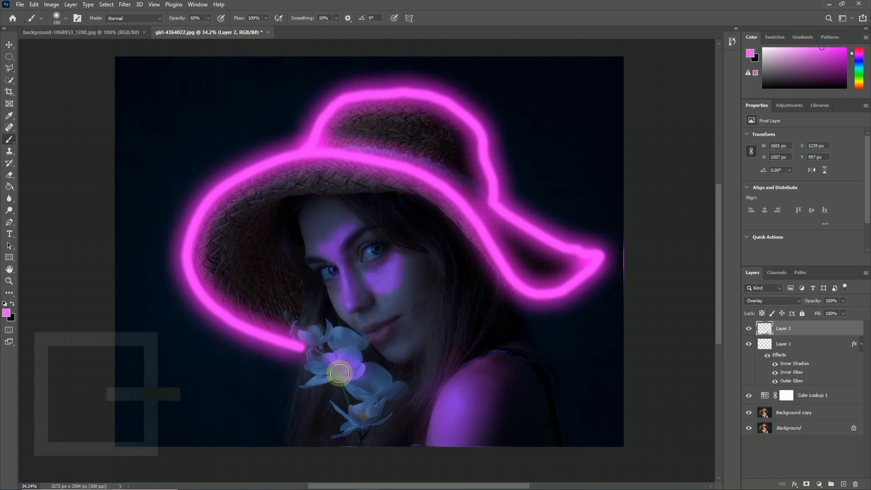
mouse_move(317, 362)
left_mouse_down()
mouse_move(373, 413)
mouse_move(353, 377)
mouse_move(350, 253)
mouse_move(365, 399)
mouse_move(302, 262)
mouse_move(330, 252)
mouse_move(380, 379)
mouse_move(374, 352)
left_mouse_up()
key("bracketright")
key("bracketright")
key("bracketright")
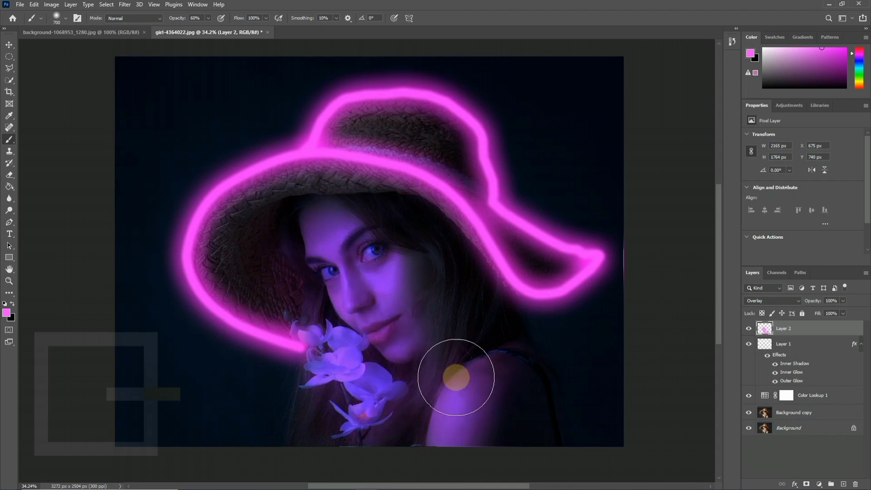
key("bracketleft")
key("bracketleft")
key("bracketleft")
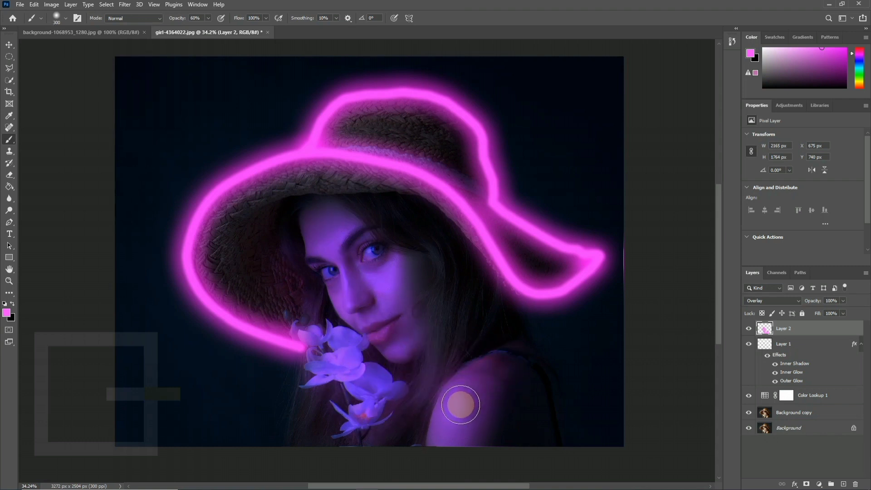
scroll(434, 316, "down", 1)
left_click_drag(434, 316, 397, 294)
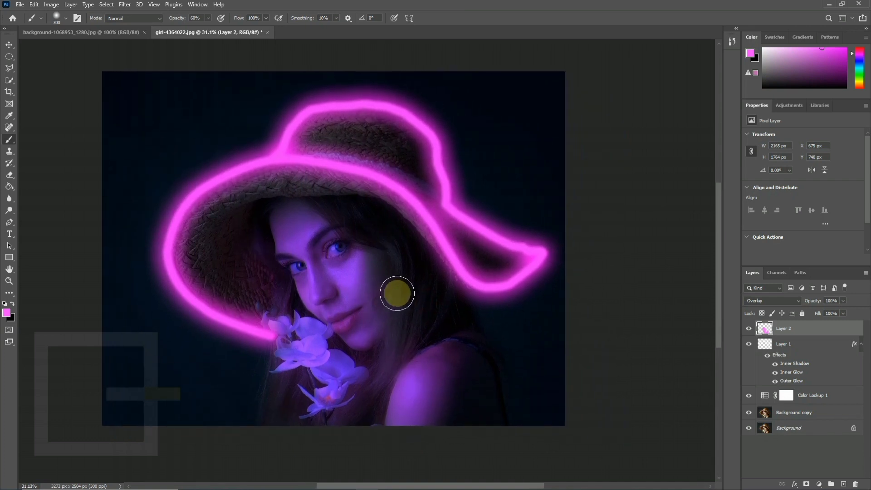
Merge Layer 2 through Background copy, fit on screen, and toggle Layer 2 to compare.
left_click(799, 411, "shift")
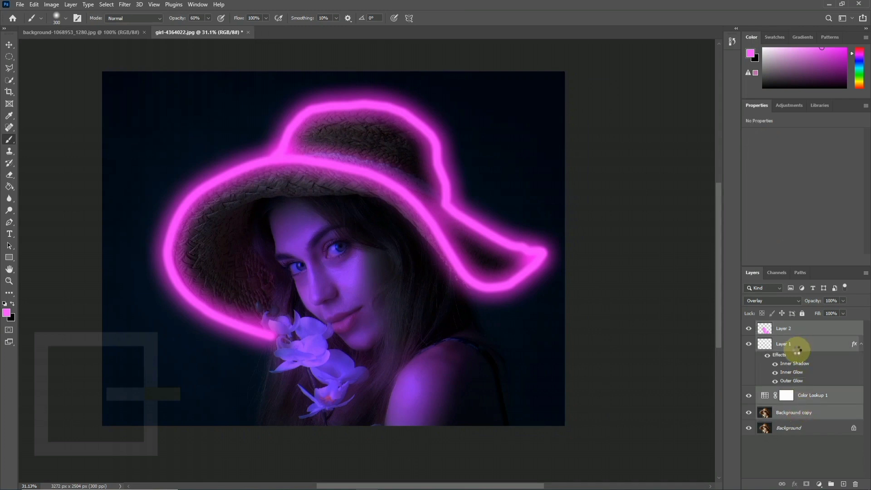
key("ctrl+e")
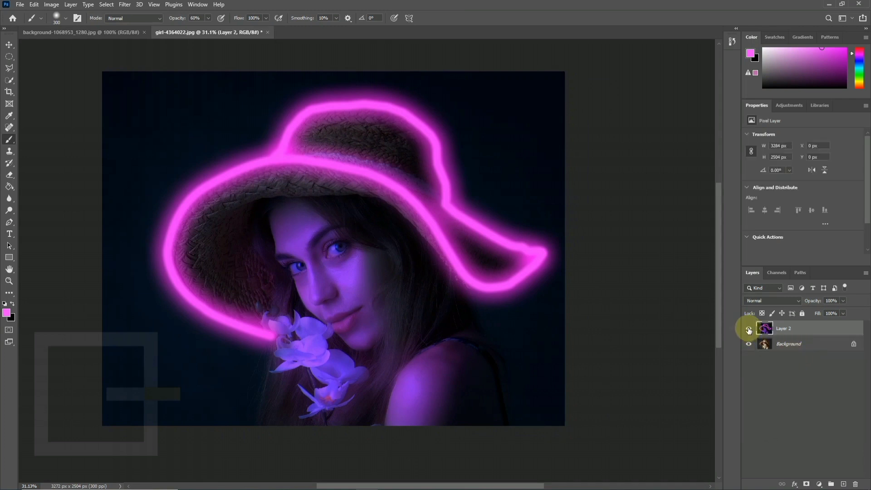
key("ctrl+0")
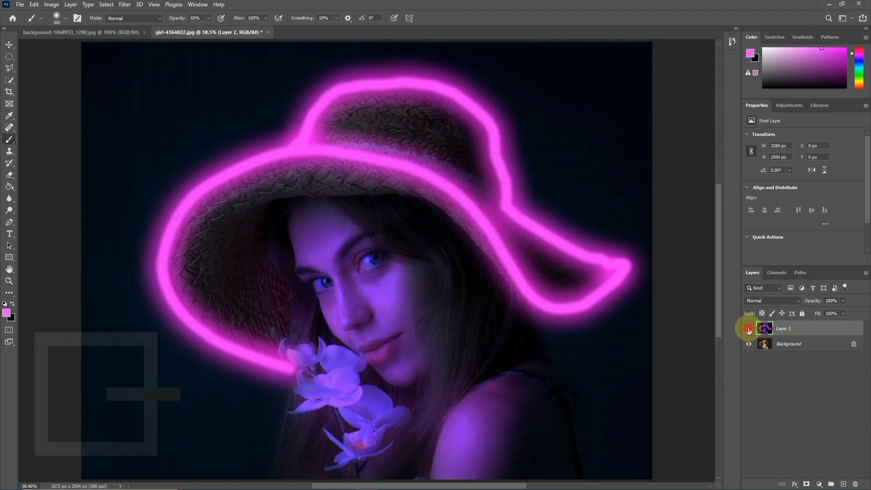
left_click(748, 328)
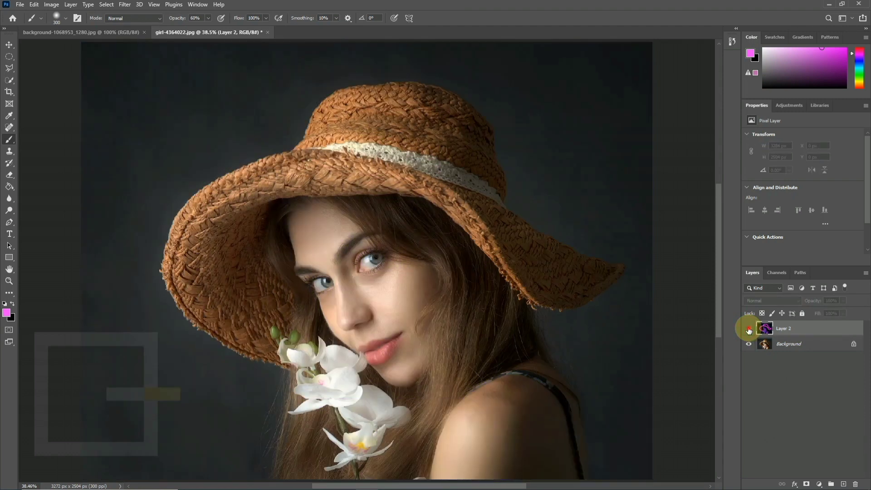
left_click(748, 328)
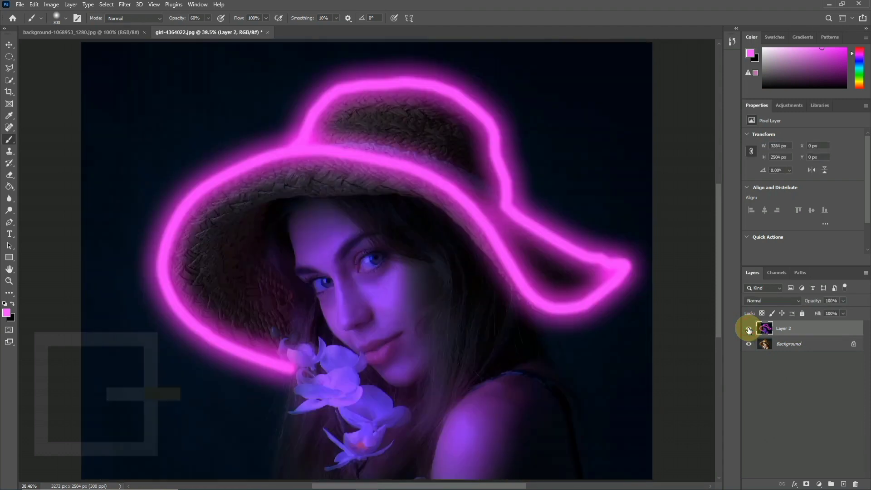